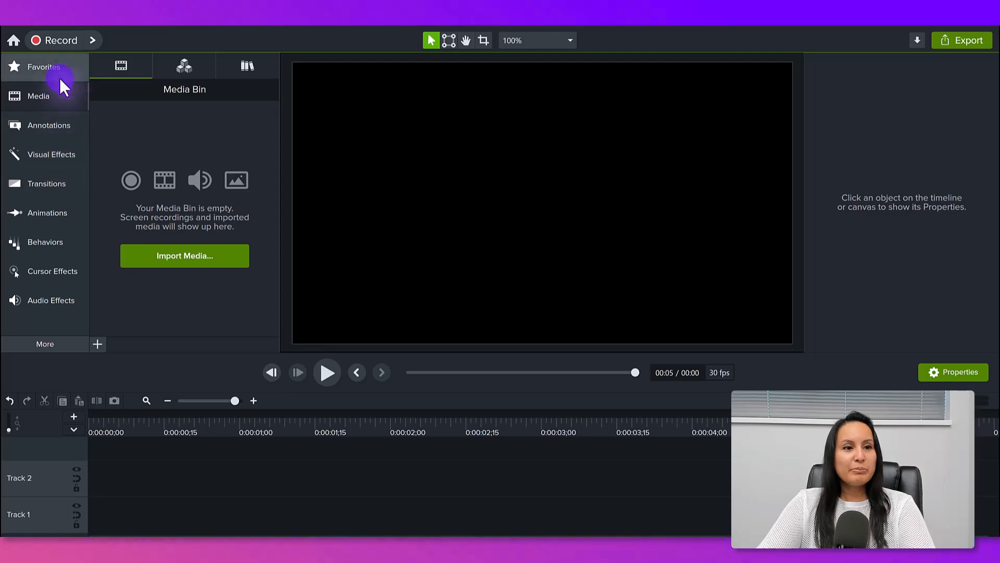
Step: Switch the media library from the user assets to the Camtasia 2024 library
{"action": "left_click", "coordinate": [240, 70]}
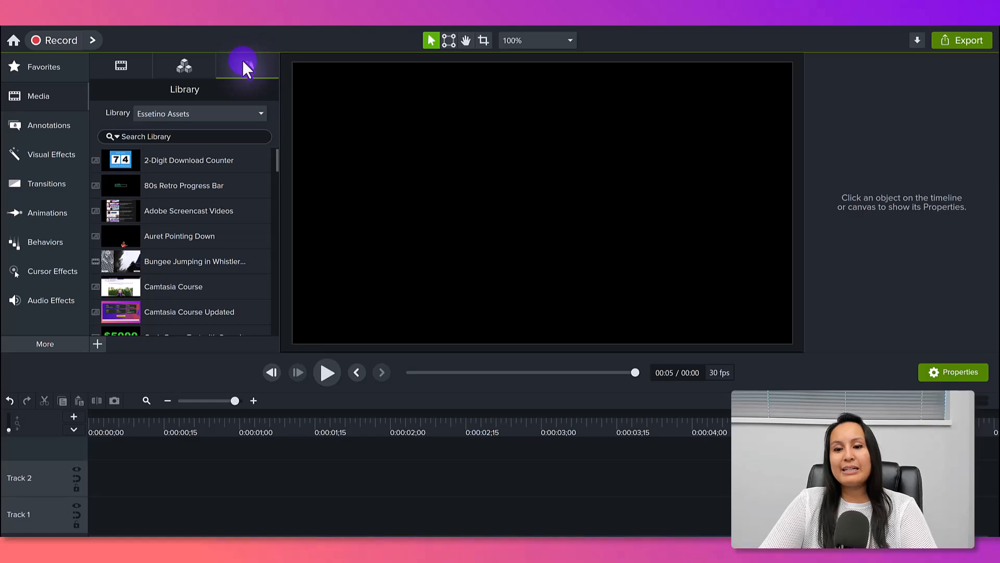
{"action": "left_click", "coordinate": [190, 70]}
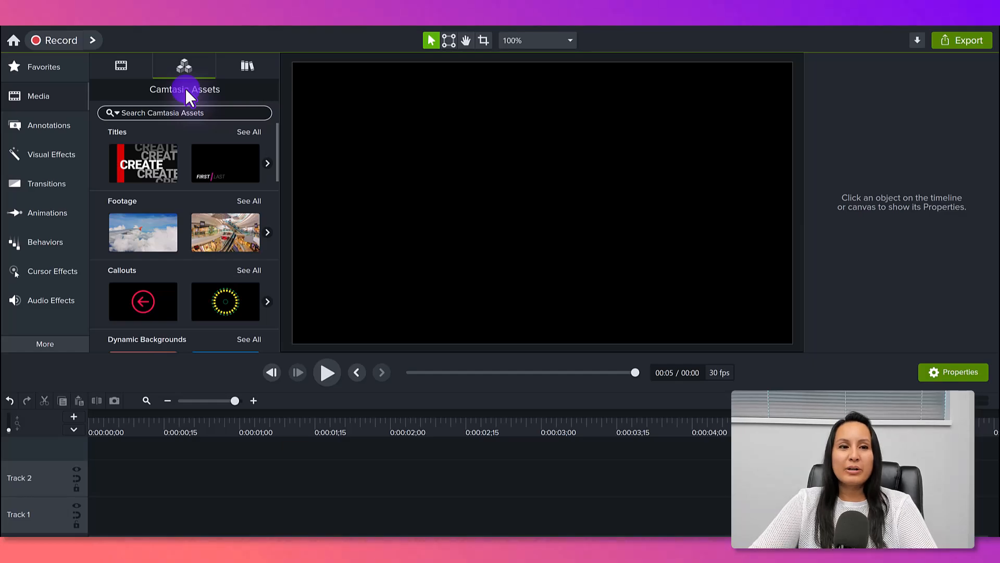
{"action": "left_click", "coordinate": [251, 68]}
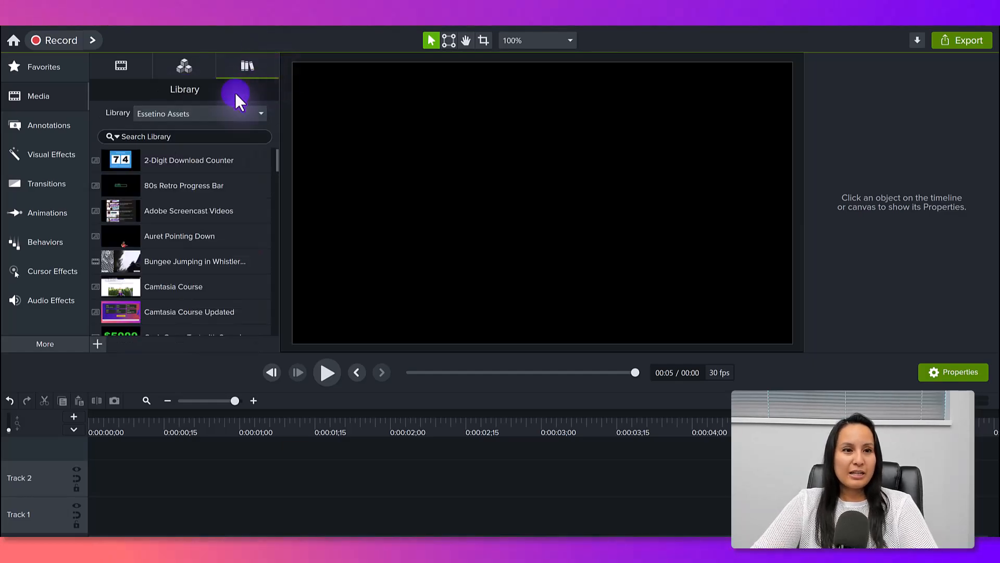
{"action": "left_click", "coordinate": [208, 114]}
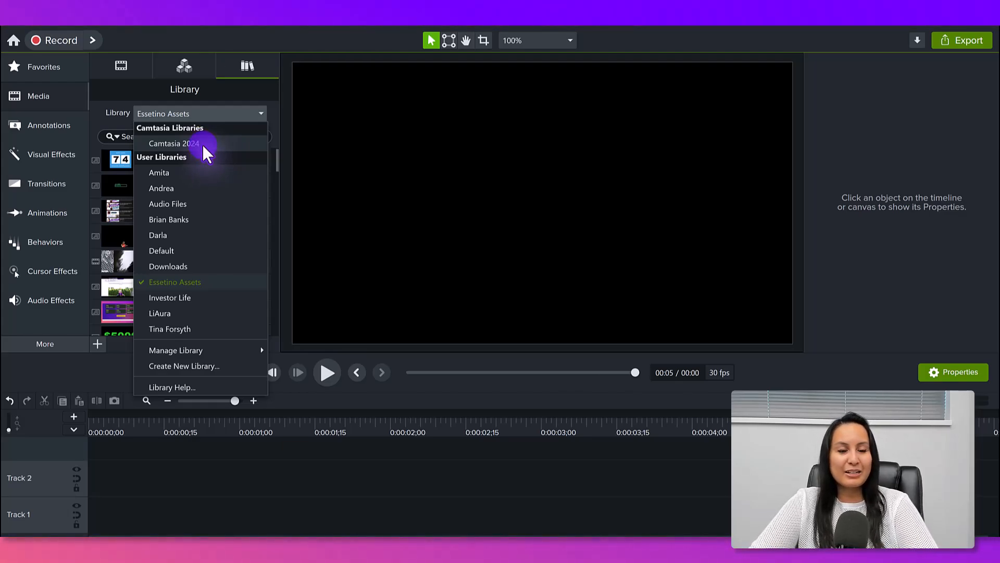
{"action": "left_click", "coordinate": [174, 143]}
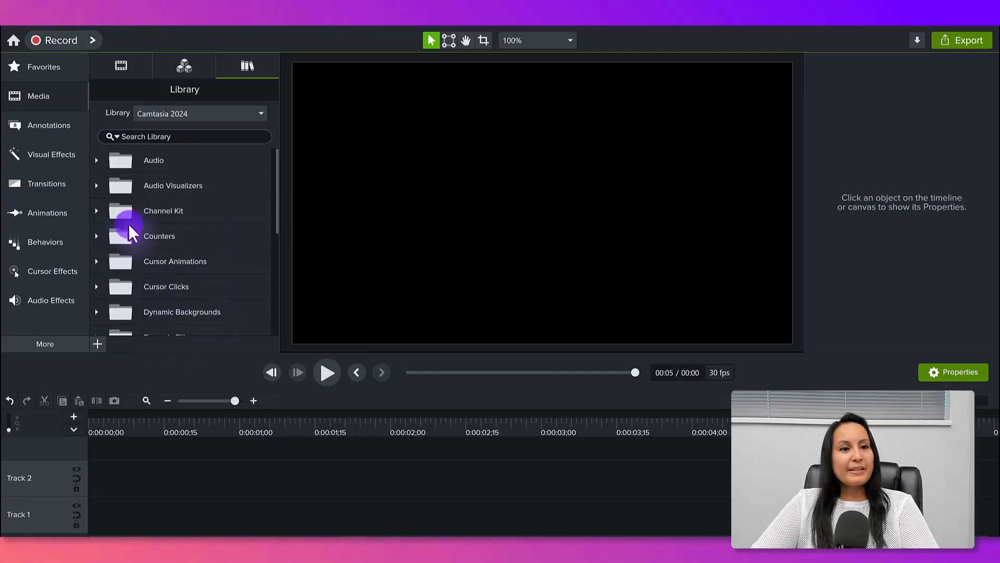
Step: Expand the Channel Kit folder in the library and browse its assets
{"action": "left_click", "coordinate": [96, 211]}
{"action": "scroll", "coordinate": [224, 234], "scroll_direction": "down", "scroll_amount": 2}
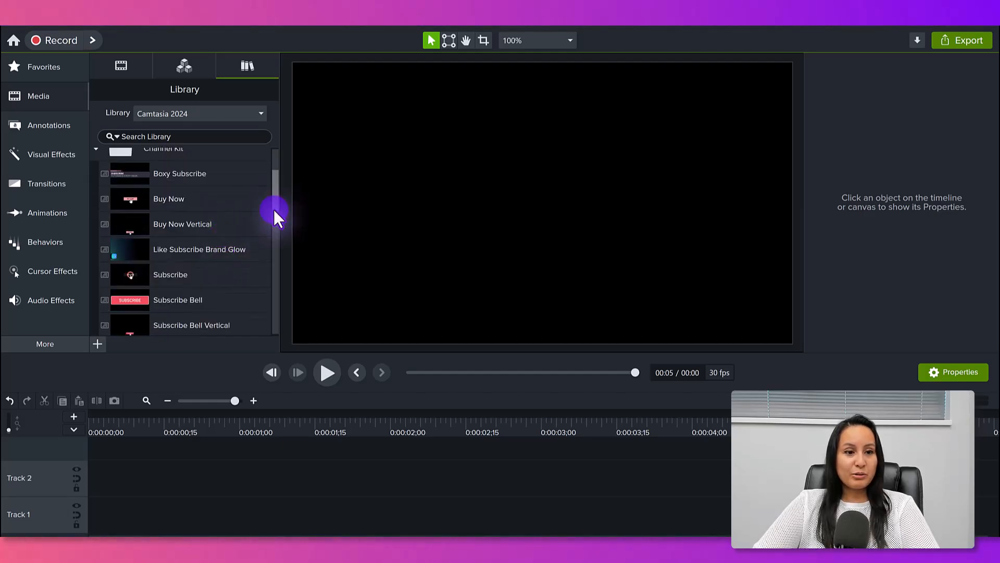
{"action": "scroll", "coordinate": [273, 211], "scroll_direction": "down", "scroll_amount": 2}
{"action": "scroll", "coordinate": [267, 219], "scroll_direction": "up", "scroll_amount": 1}
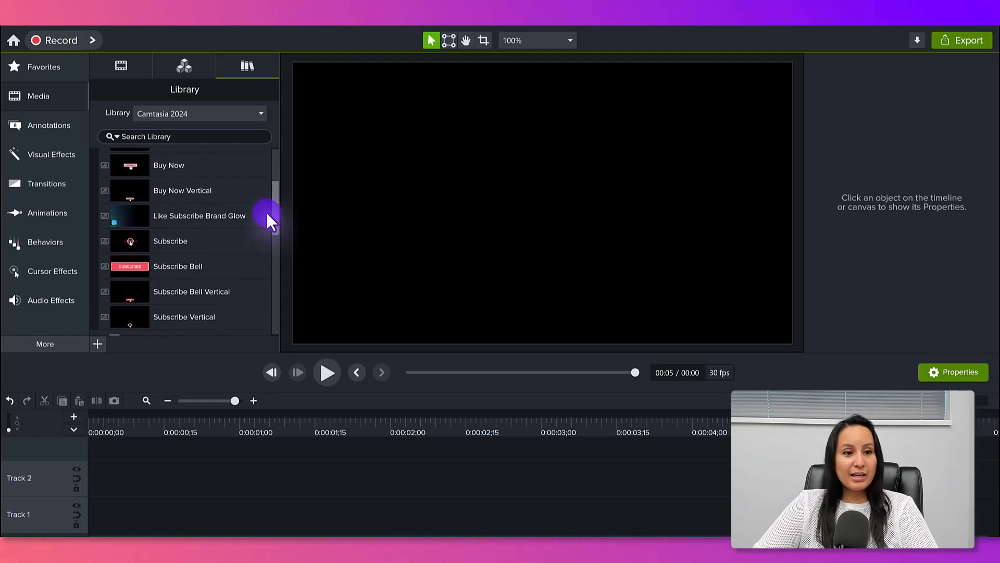
{"action": "scroll", "coordinate": [266, 211], "scroll_direction": "up", "scroll_amount": 1}
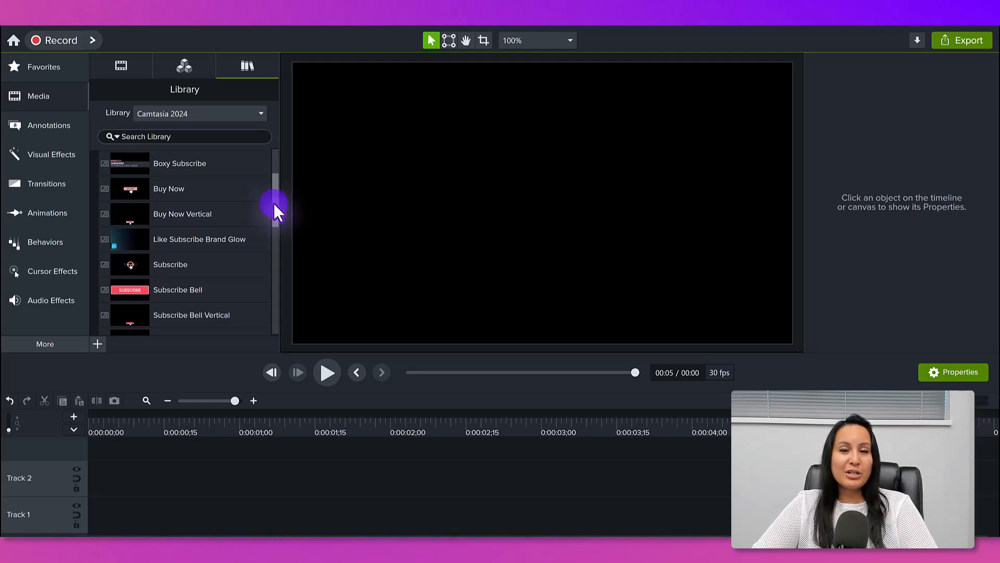
{"action": "scroll", "coordinate": [251, 233], "scroll_direction": "up", "scroll_amount": 1}
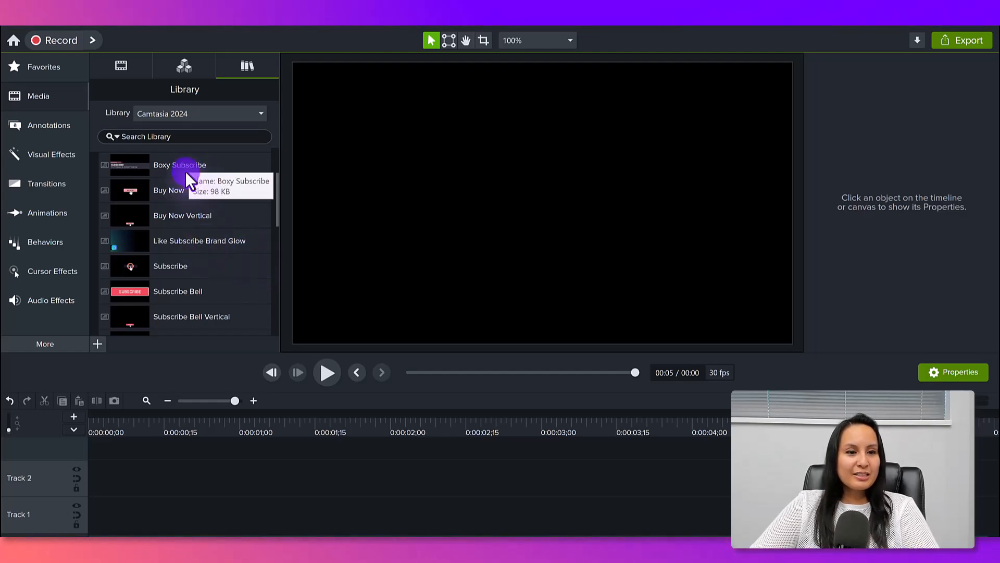
Step: Add the Boxy Subscribe asset to the start of Track 2 and play it back
{"action": "left_click", "coordinate": [170, 172]}
{"action": "left_click_drag", "start_coordinate": [165, 166], "coordinate": [92, 496]}
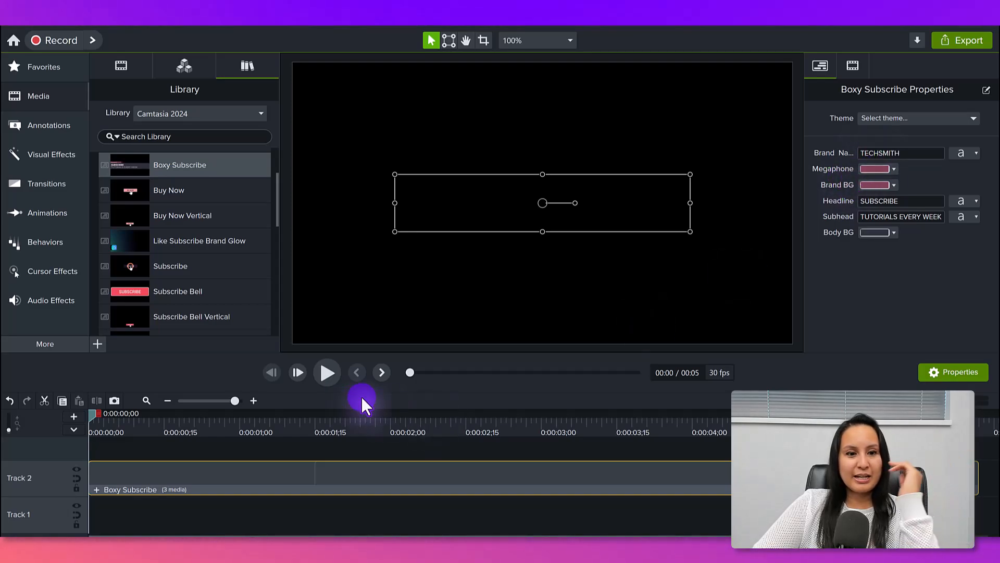
{"action": "left_click", "coordinate": [324, 376]}
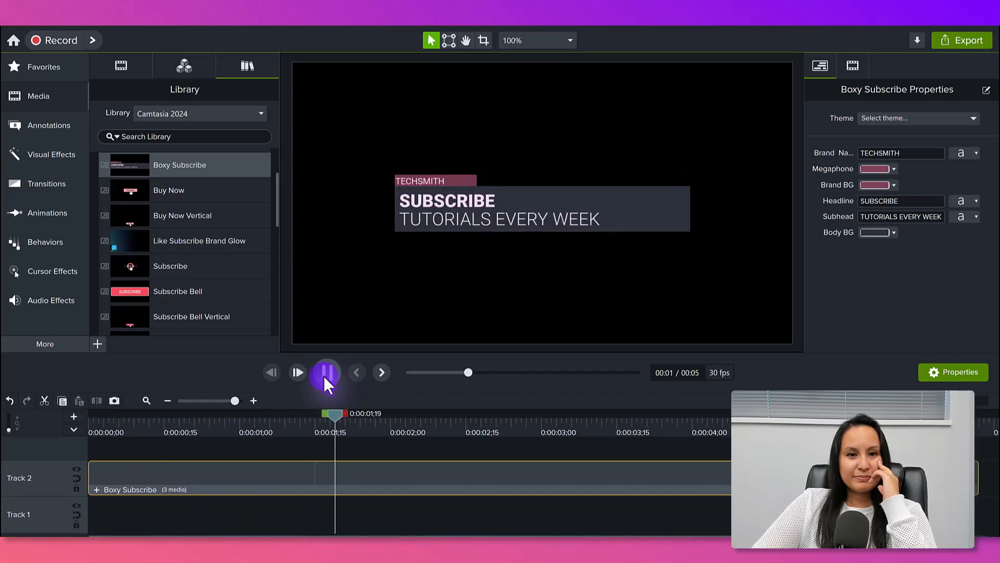
{"action": "left_click", "coordinate": [323, 376]}
{"action": "left_click", "coordinate": [324, 377]}
{"action": "left_click", "coordinate": [324, 378]}
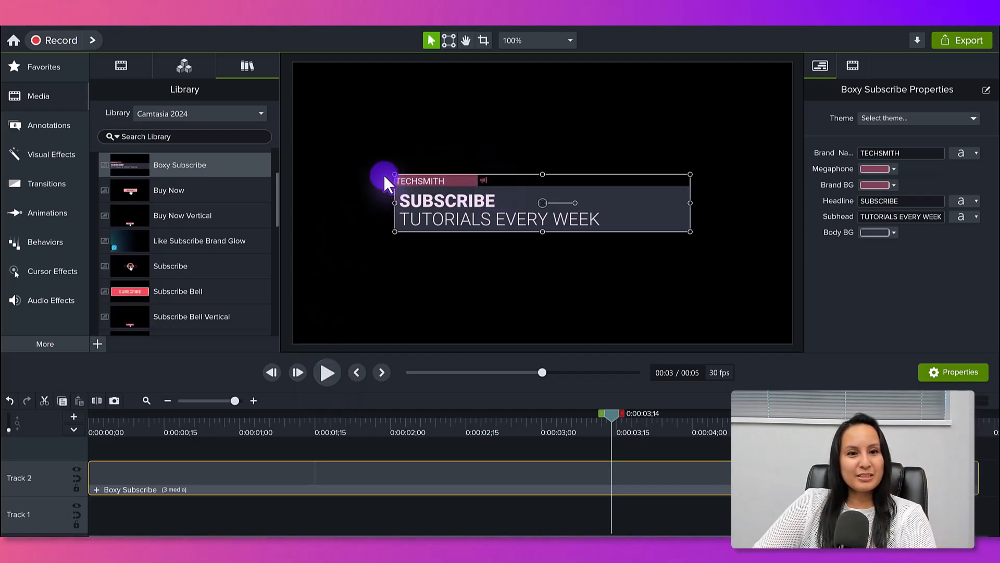
Step: Enlarge the Boxy Subscribe graphic to the full canvas width and preview it from the beginning
{"action": "left_click_drag", "start_coordinate": [394, 174], "coordinate": [449, 174]}
{"action": "mouse_move", "coordinate": [795, 203]}
{"action": "left_mouse_down"}
{"action": "mouse_move", "coordinate": [779, 207]}
{"action": "mouse_move", "coordinate": [786, 204]}
{"action": "left_mouse_up"}
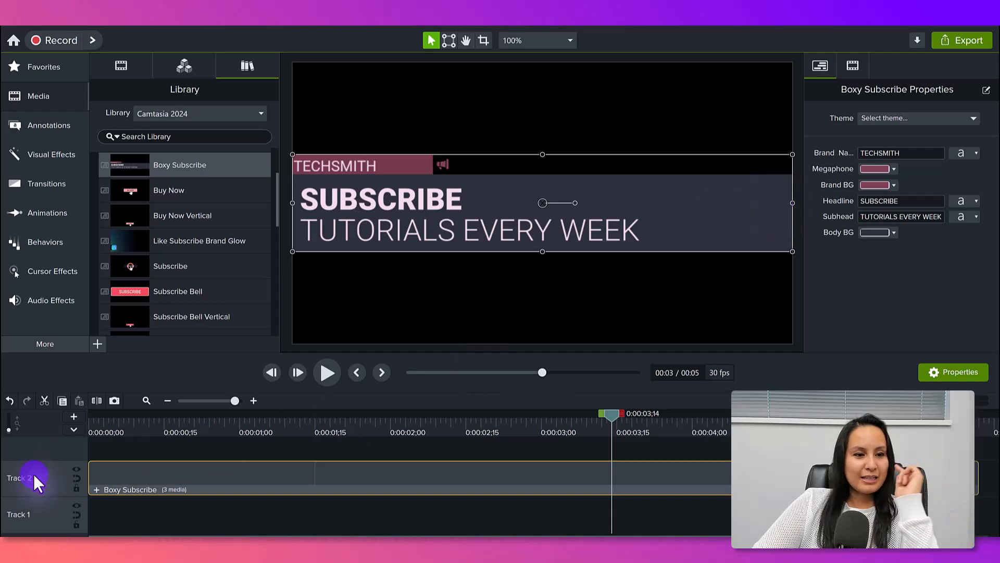
{"action": "left_click_drag", "start_coordinate": [116, 427], "coordinate": [74, 436]}
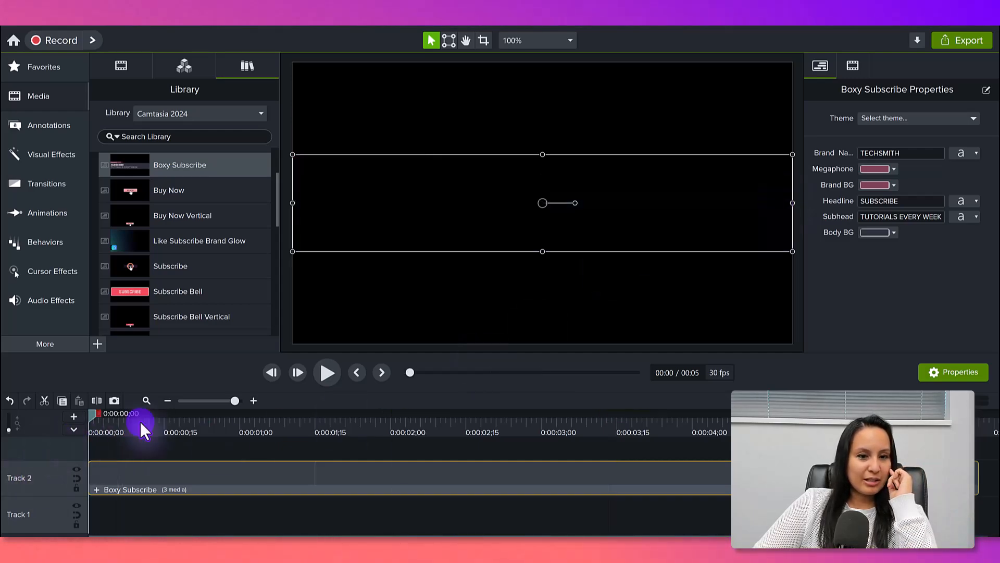
{"action": "left_click", "coordinate": [332, 374]}
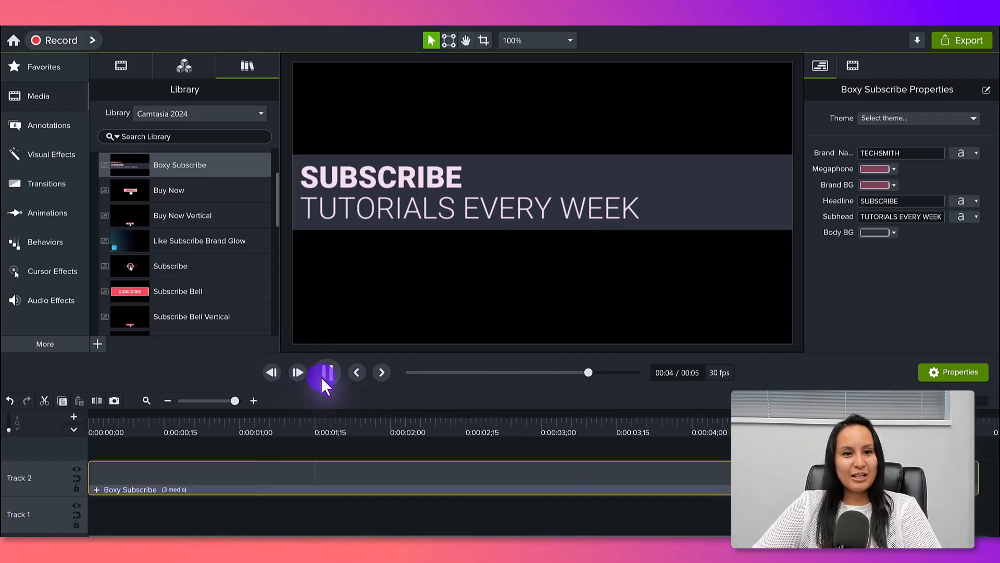
{"action": "left_click", "coordinate": [325, 375]}
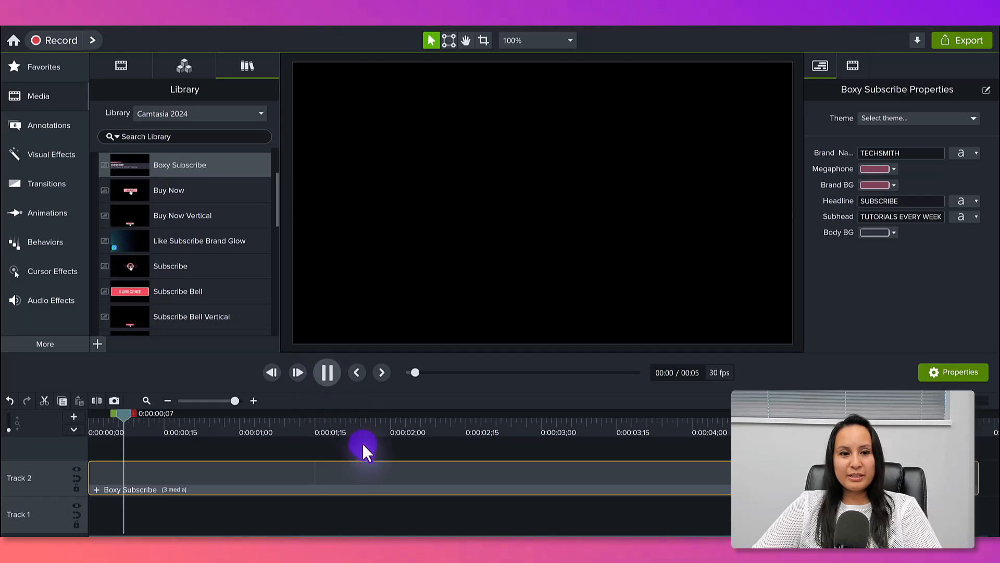
{"action": "left_click", "coordinate": [327, 373]}
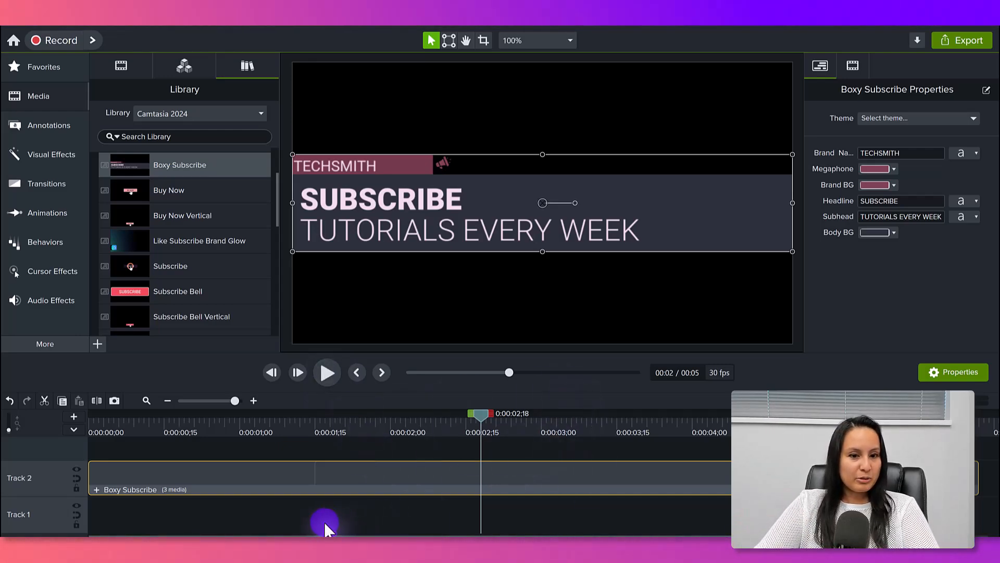
Step: Replace the Boxy Subscribe clip on Track 2 with the Buy Now asset and preview it from the start
{"action": "left_click_drag", "start_coordinate": [323, 517], "coordinate": [320, 476]}
{"action": "key", "text": "Delete"}
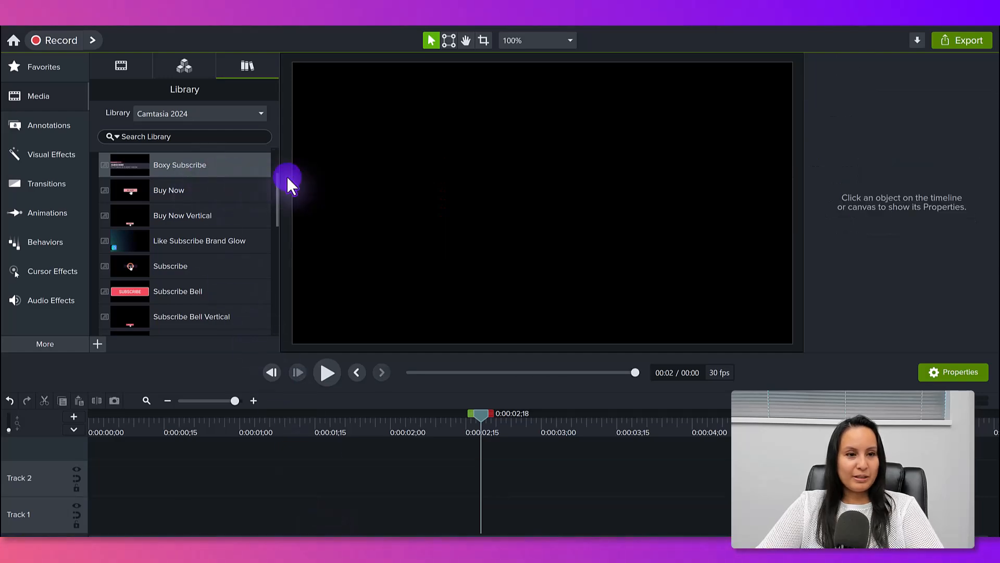
{"action": "left_click_drag", "start_coordinate": [160, 190], "coordinate": [110, 440]}
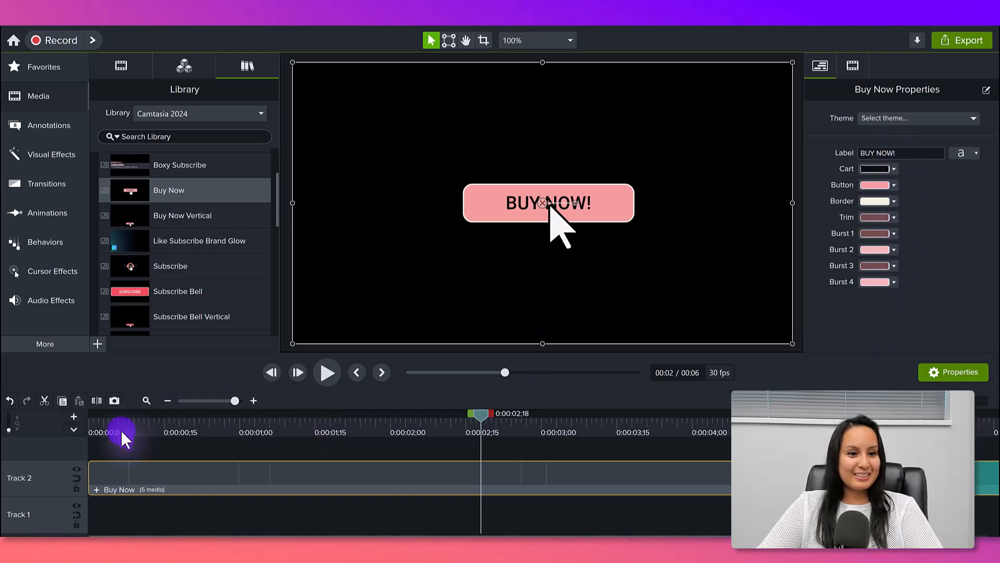
{"action": "left_click_drag", "start_coordinate": [120, 429], "coordinate": [40, 435]}
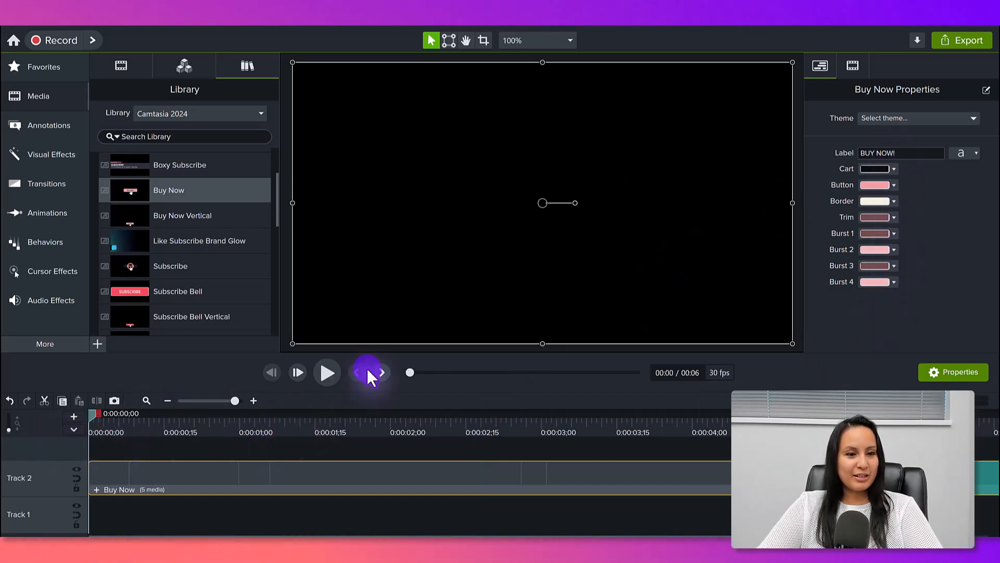
{"action": "left_click", "coordinate": [333, 374]}
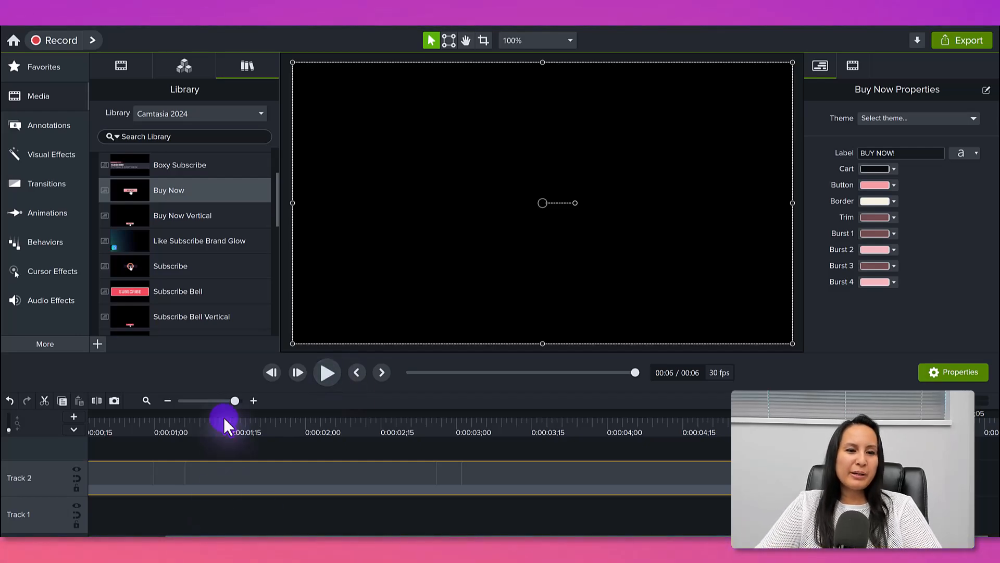
{"action": "left_click", "coordinate": [224, 417]}
{"action": "left_click_drag", "start_coordinate": [227, 417], "coordinate": [476, 422]}
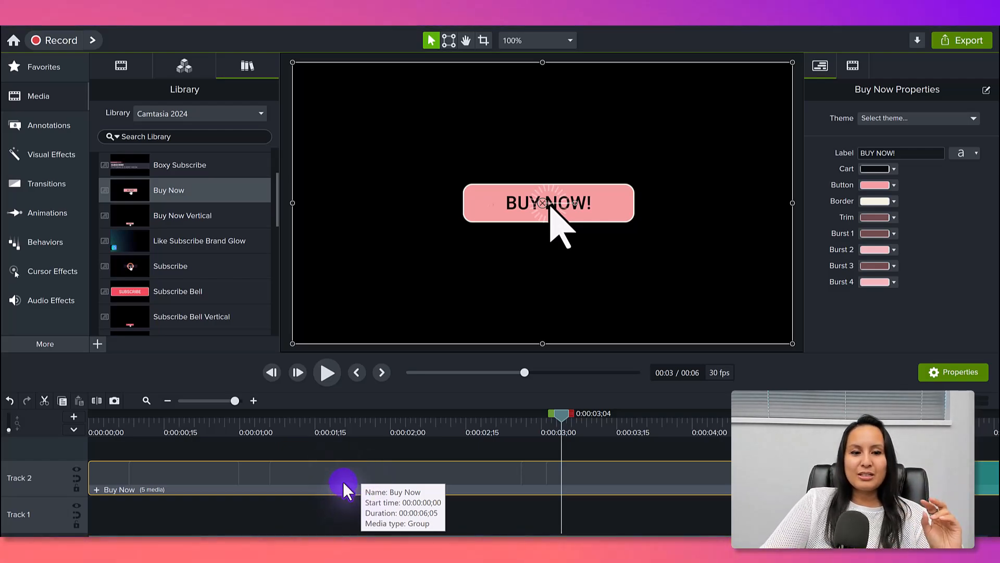
{"action": "right_click", "coordinate": [343, 482]}
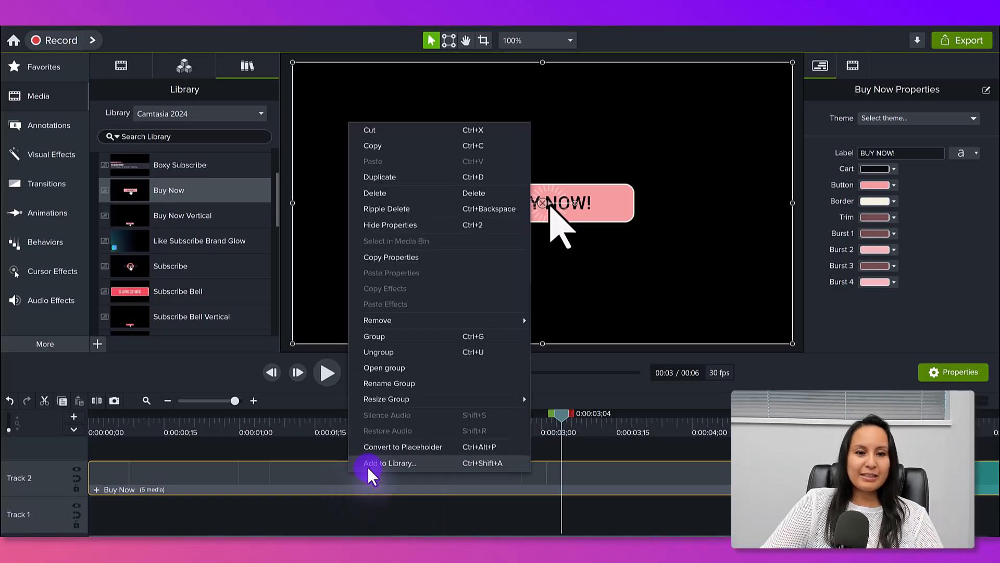
{"action": "left_click", "coordinate": [368, 464]}
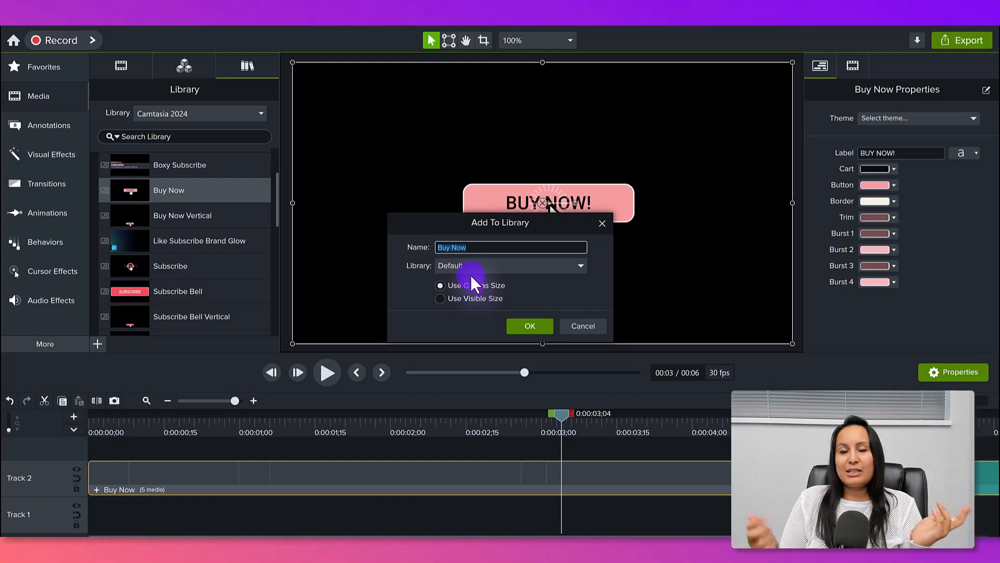
{"action": "left_click", "coordinate": [582, 328]}
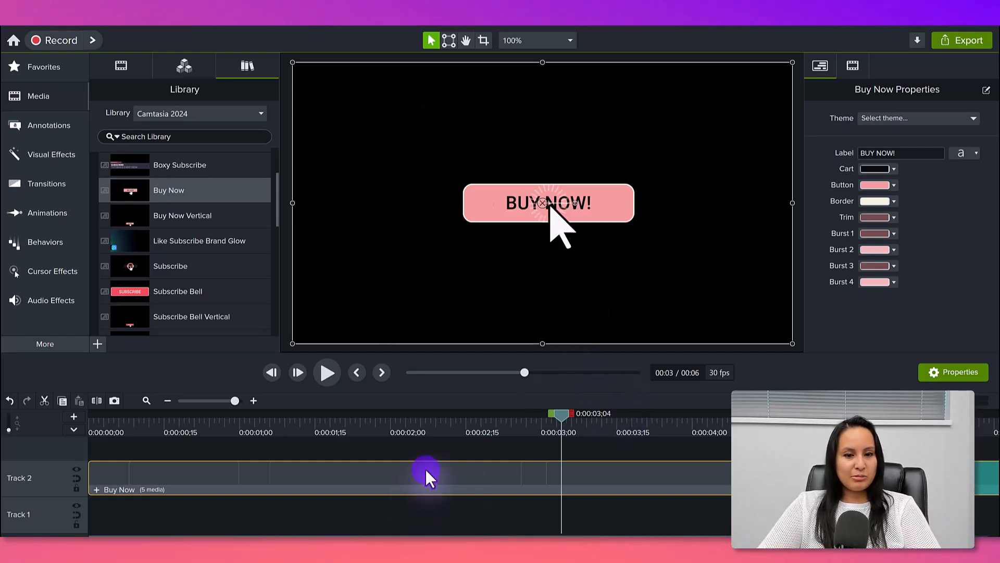
Step: Replace the Buy Now clip on Track 2 with Buy Now Vertical, keep the project at 30 FPS, and preview it
{"action": "key", "text": "Delete"}
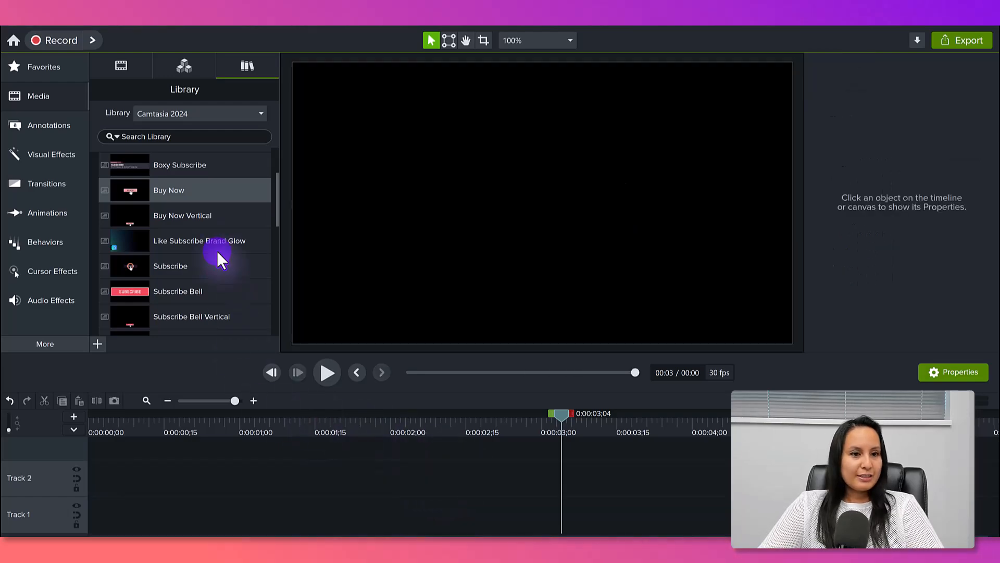
{"action": "left_click_drag", "start_coordinate": [186, 213], "coordinate": [110, 488]}
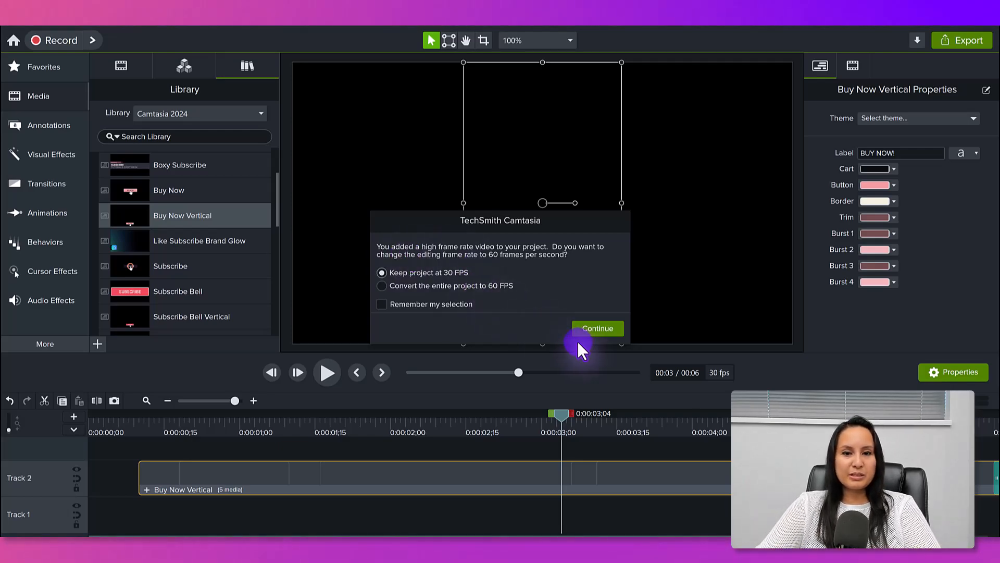
{"action": "left_click", "coordinate": [608, 325]}
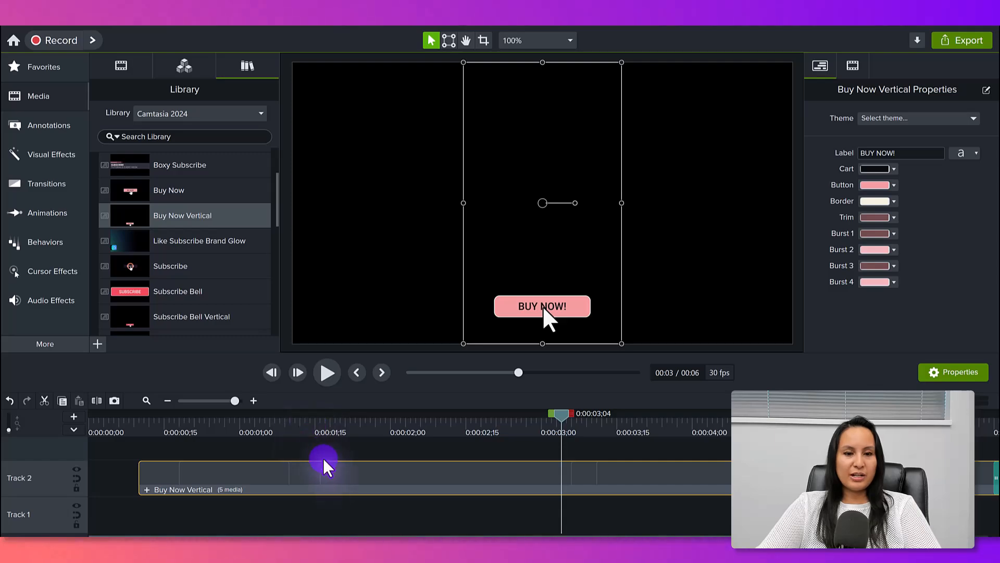
{"action": "left_click", "coordinate": [145, 431]}
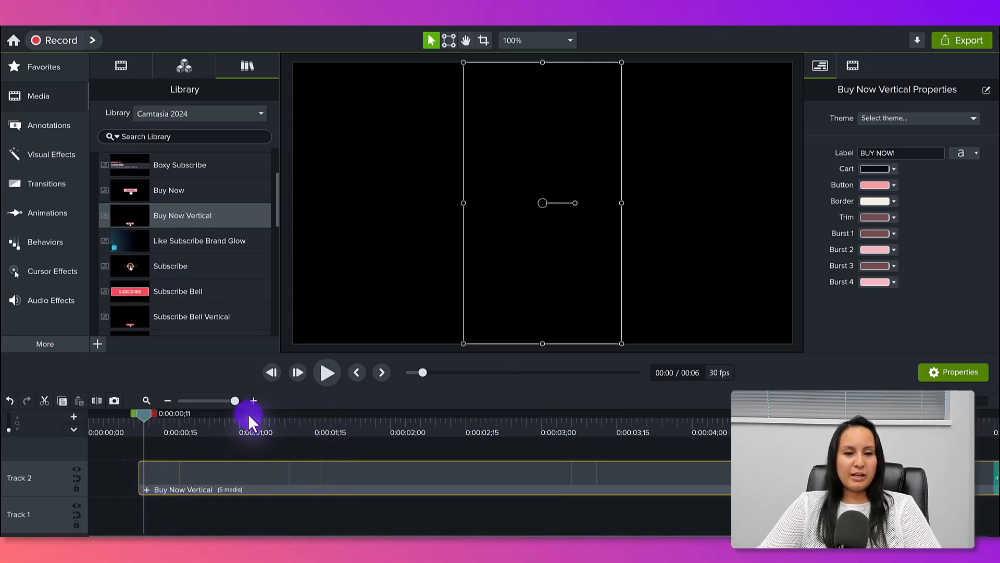
{"action": "left_click", "coordinate": [327, 372]}
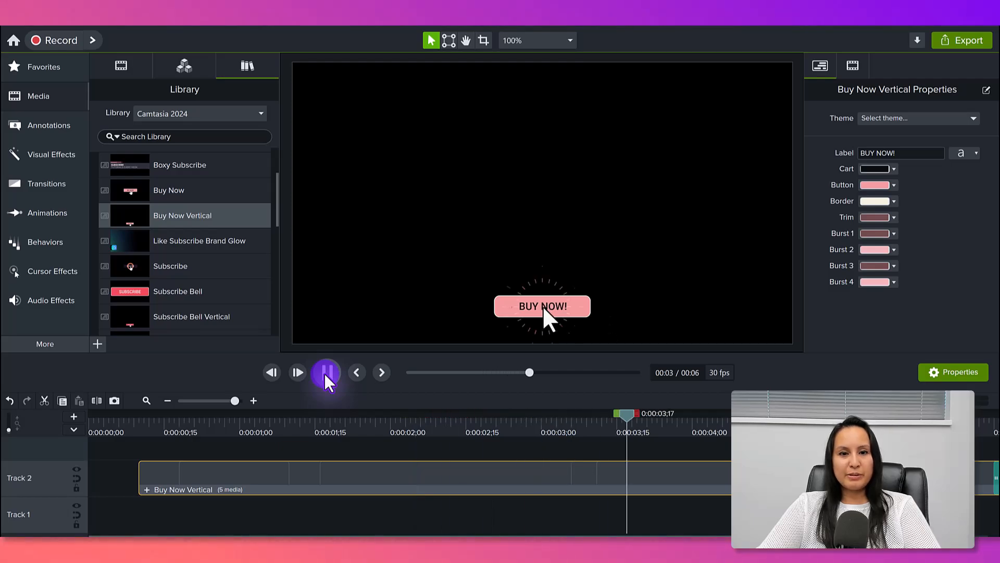
{"action": "left_click", "coordinate": [326, 372]}
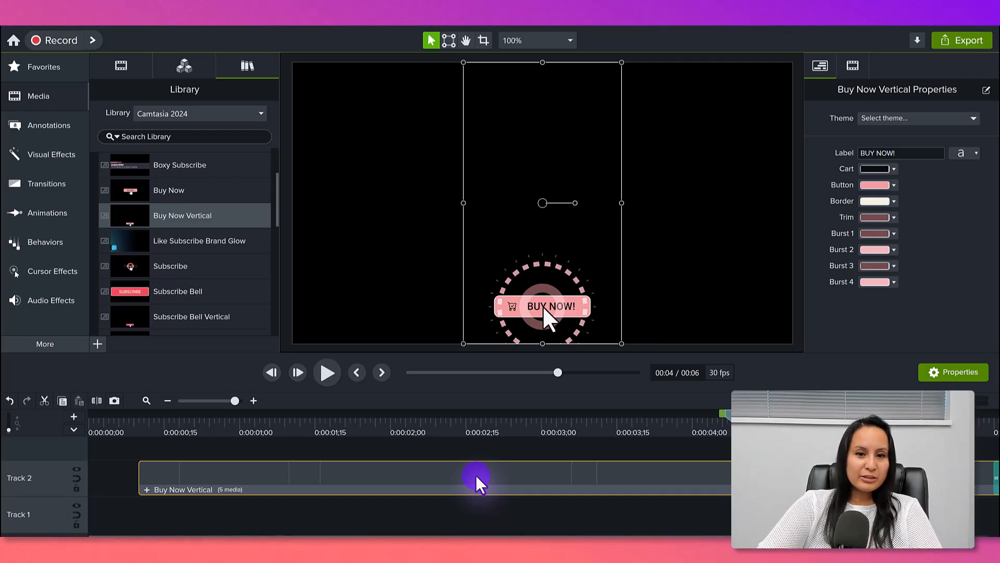
Step: Replace the Buy Now Vertical clip with Like Subscribe Brand Glow at the start of Track 2, keeping the project at 30 FPS
{"action": "key", "text": "Delete"}
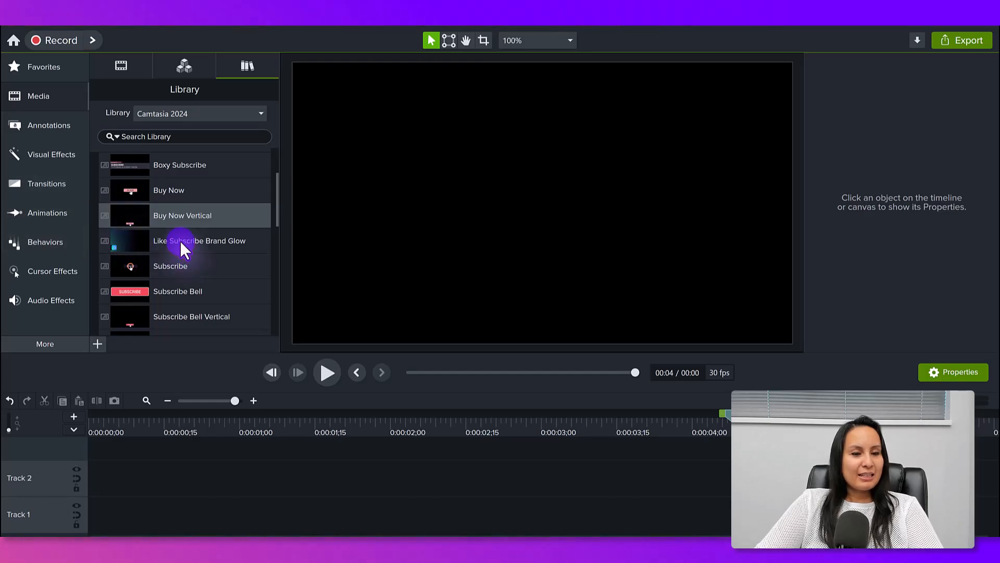
{"action": "left_click_drag", "start_coordinate": [173, 238], "coordinate": [108, 471]}
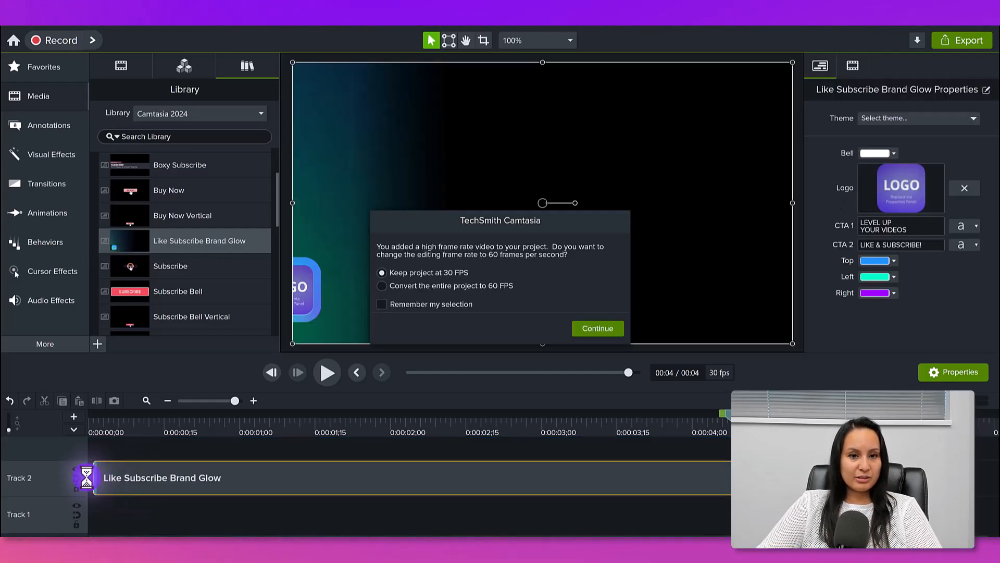
{"action": "left_click", "coordinate": [595, 328]}
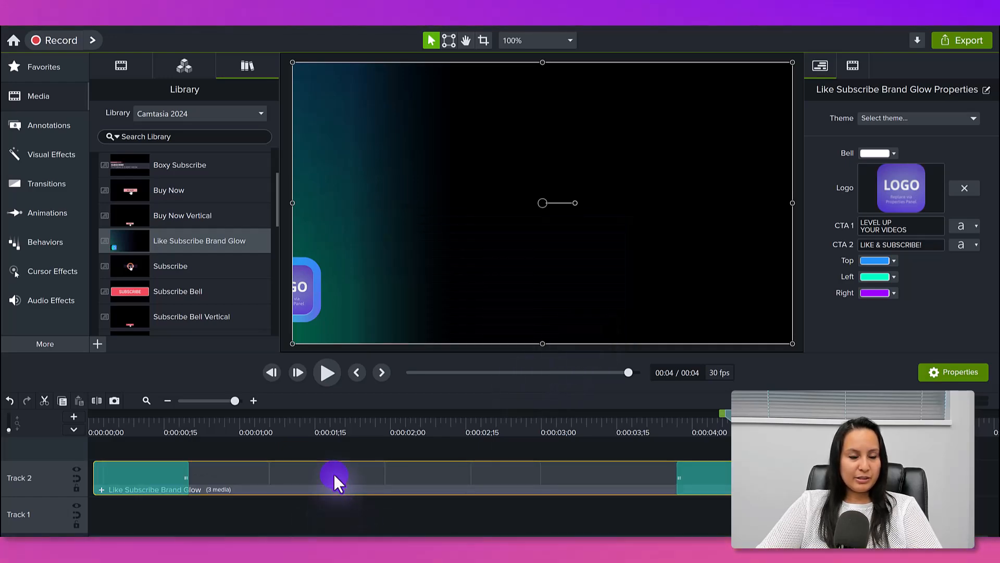
{"action": "left_click_drag", "start_coordinate": [113, 414], "coordinate": [42, 421]}
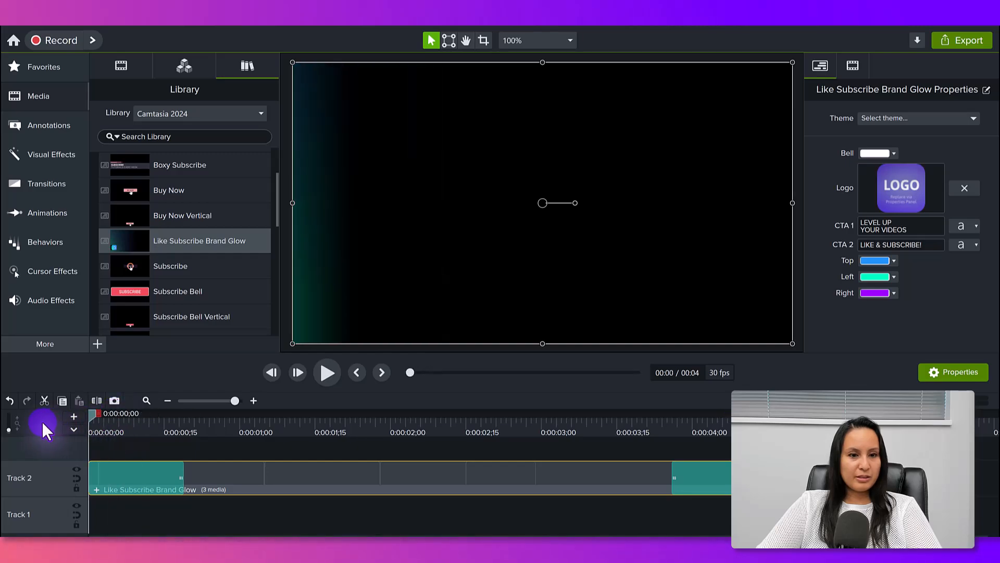
Step: Preview the Like Subscribe Brand Glow animation on Track 2, and replay it from near the start
{"action": "left_click", "coordinate": [327, 372]}
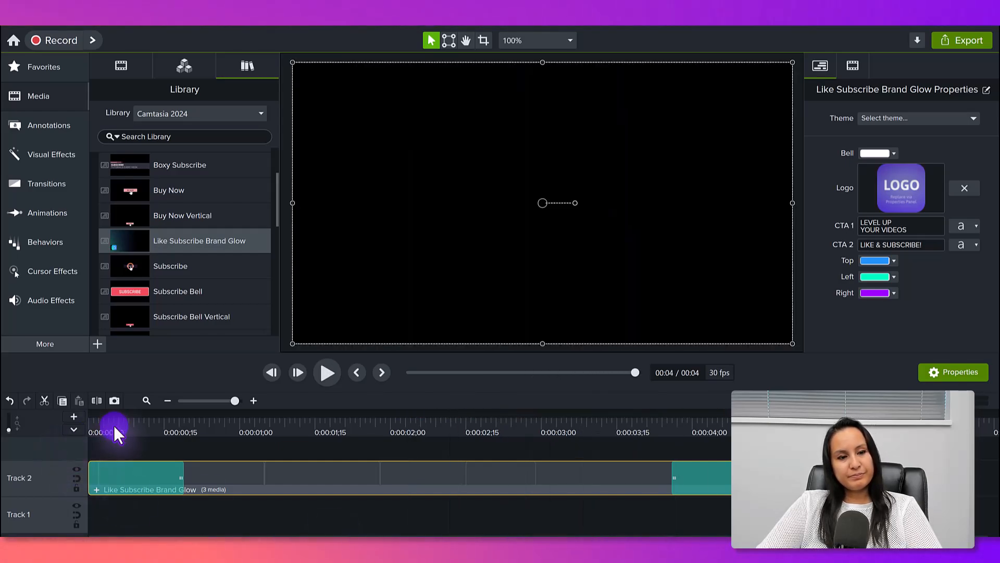
{"action": "left_click_drag", "start_coordinate": [123, 420], "coordinate": [56, 425]}
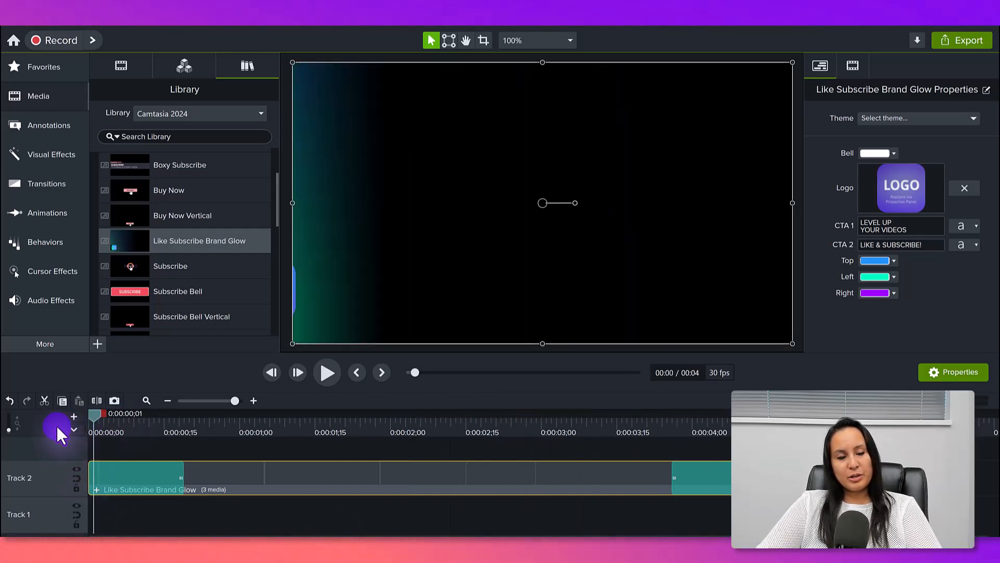
{"action": "left_click", "coordinate": [327, 368]}
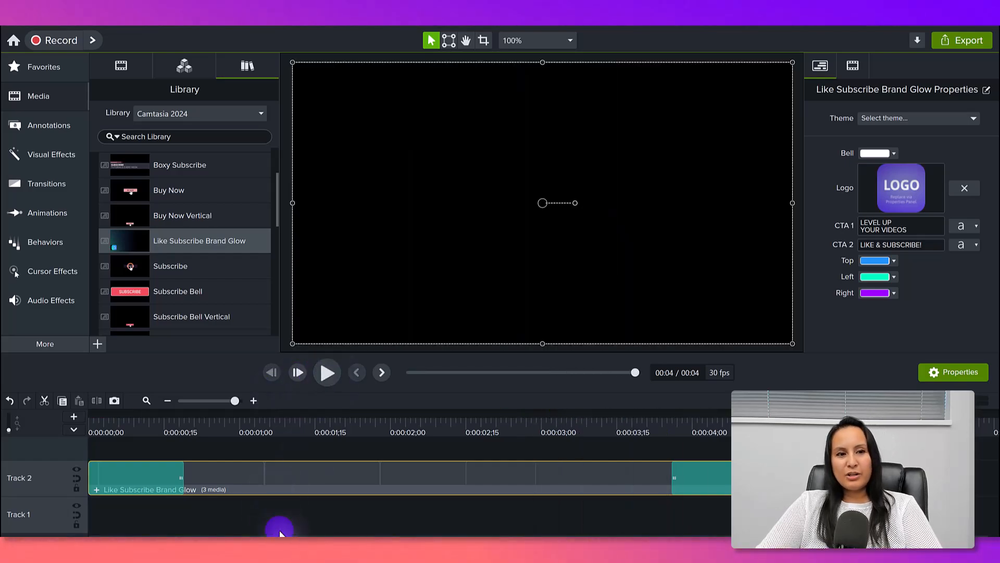
Step: Replace the Like Subscribe Brand Glow clip on Track 2 with the Subscribe asset and preview its animation
{"action": "key", "text": "Delete"}
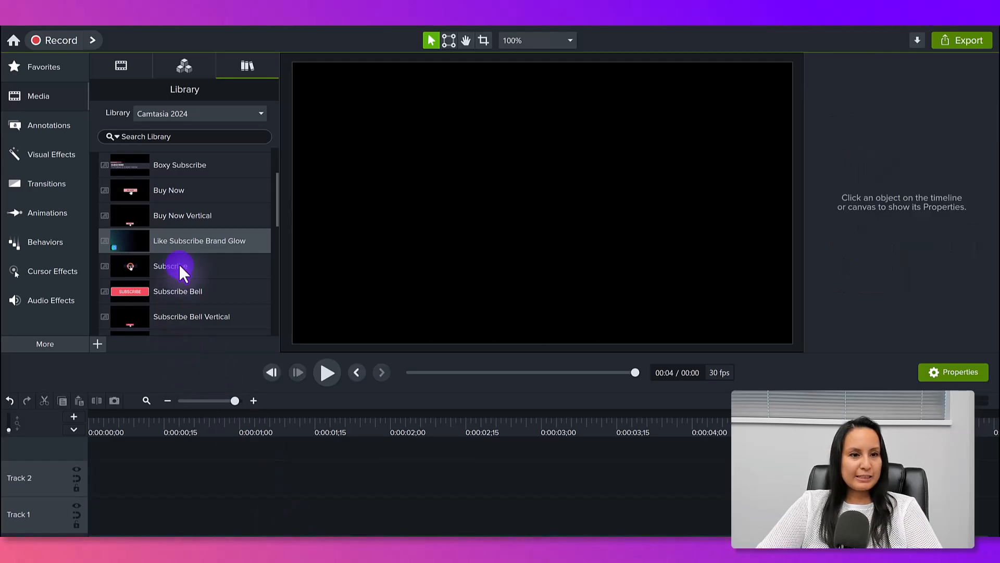
{"action": "left_click", "coordinate": [177, 265]}
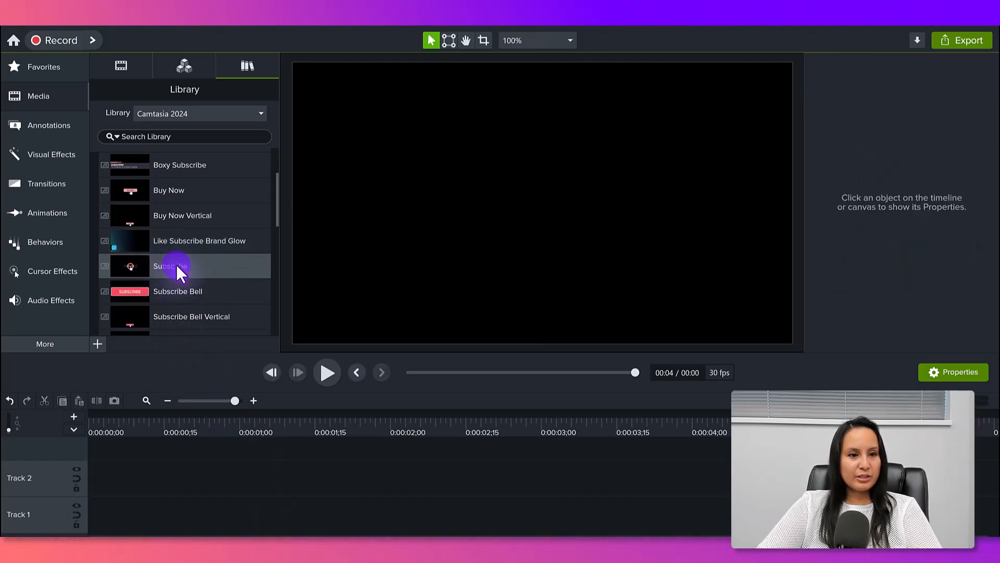
{"action": "left_click_drag", "start_coordinate": [165, 296], "coordinate": [99, 495]}
{"action": "left_click", "coordinate": [89, 423]}
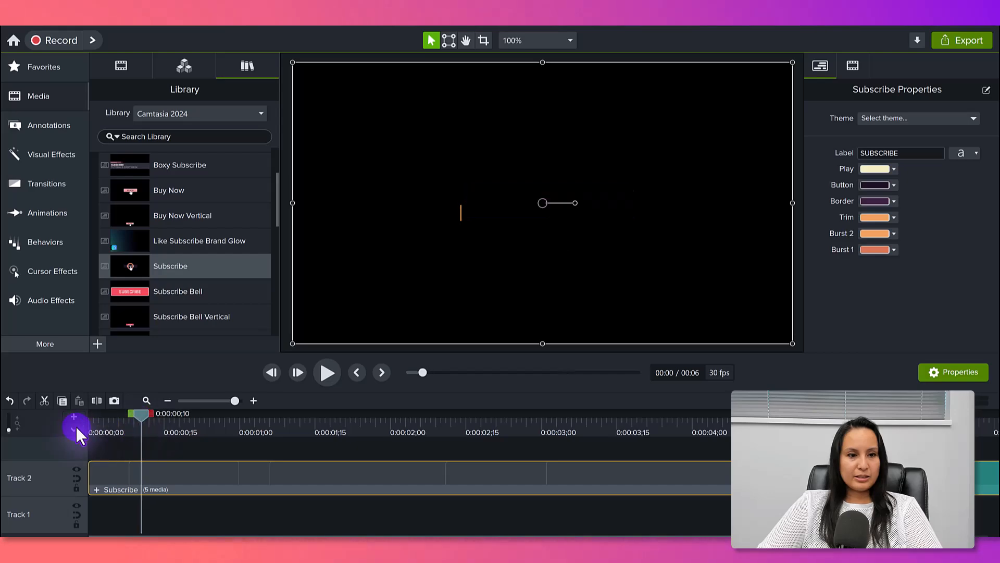
{"action": "left_click", "coordinate": [326, 372]}
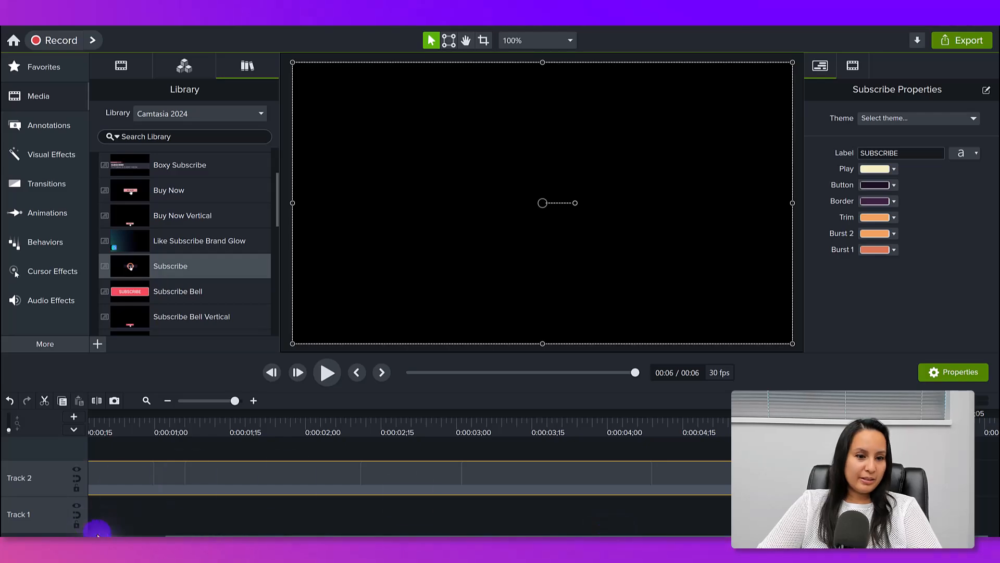
Step: Replay the middle part of the Subscribe animation from 0:00:02;17 and pause it before the end
{"action": "left_click", "coordinate": [475, 418]}
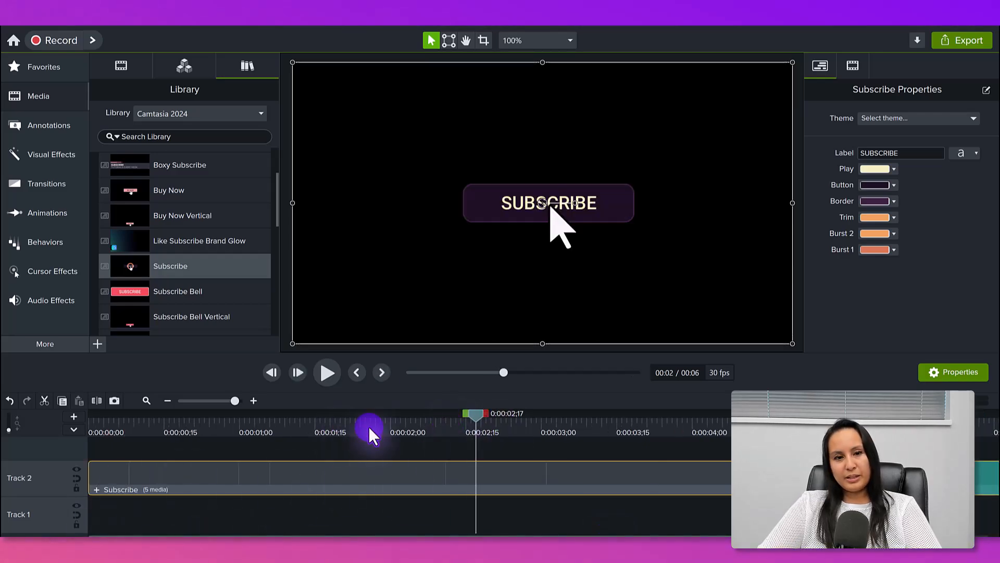
{"action": "left_click", "coordinate": [329, 374]}
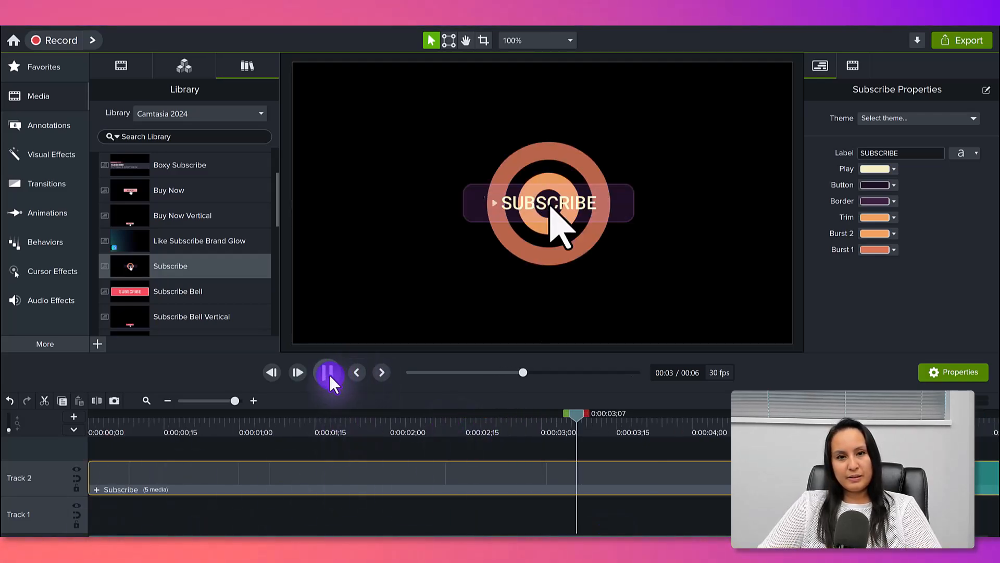
{"action": "left_click", "coordinate": [329, 374]}
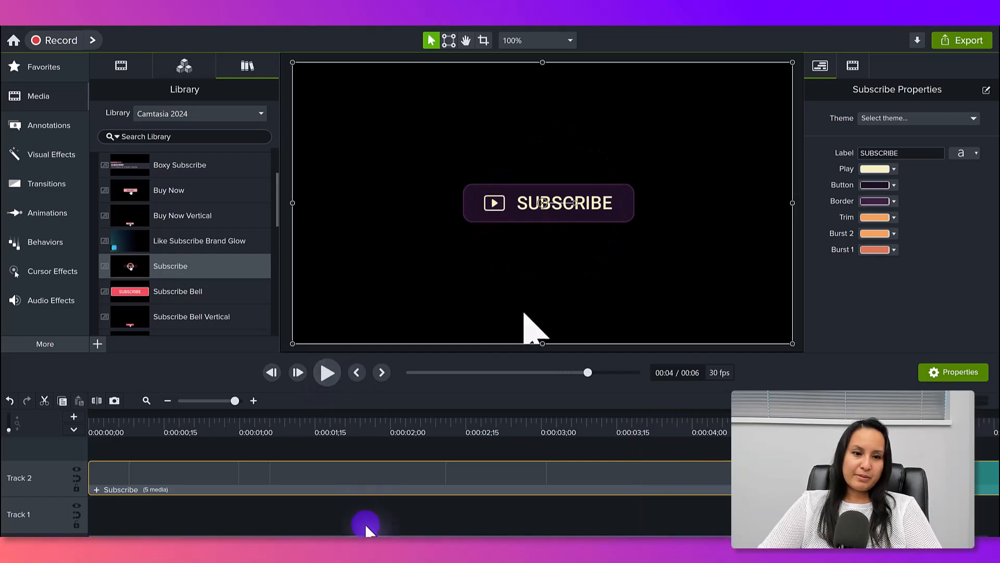
Step: Replace the Subscribe clip with the Subscribe Bell asset at the start of Track 2 and preview its animation
{"action": "left_click", "coordinate": [362, 499]}
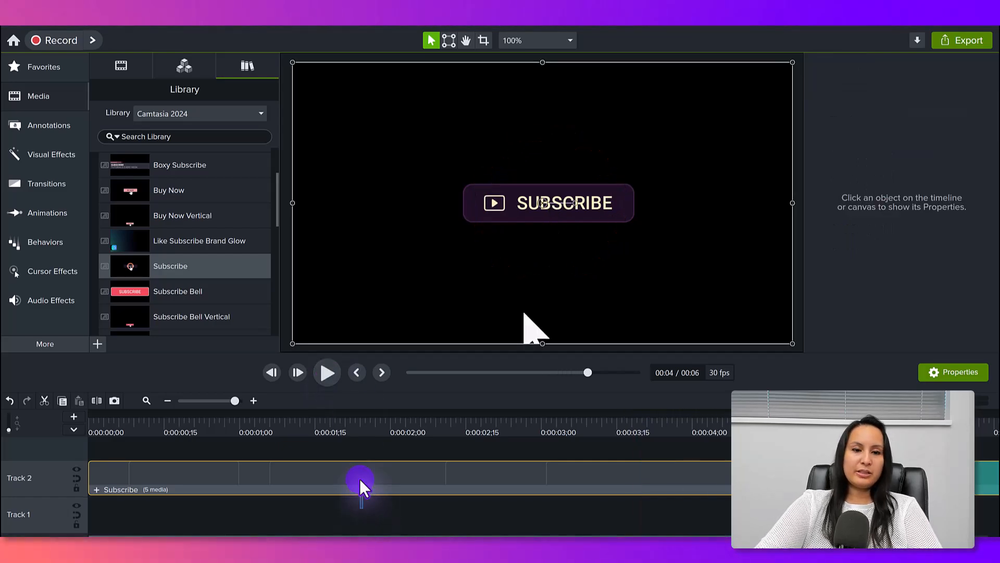
{"action": "left_click", "coordinate": [360, 480]}
{"action": "key", "text": "Delete"}
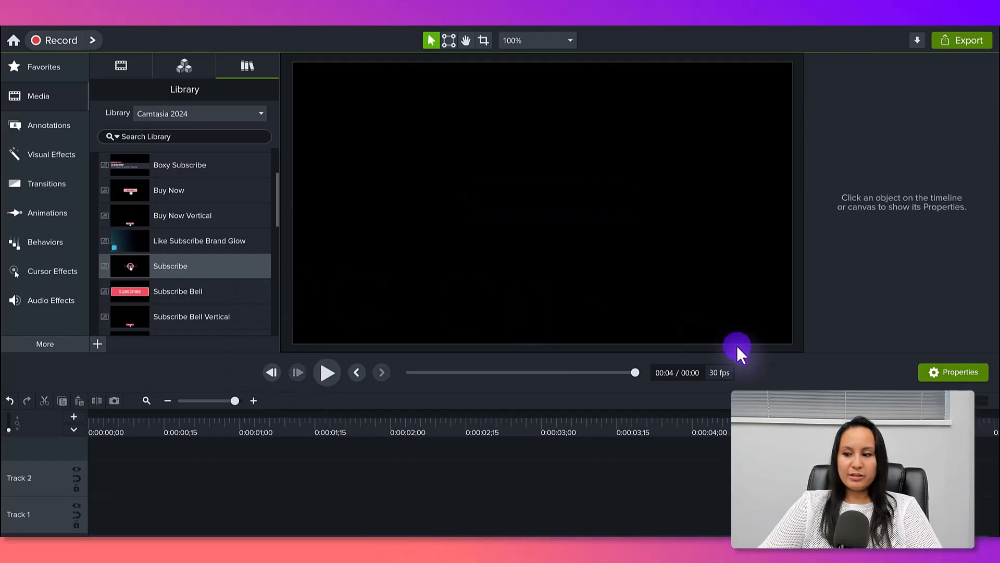
{"action": "scroll", "coordinate": [173, 227], "scroll_direction": "down", "scroll_amount": 2}
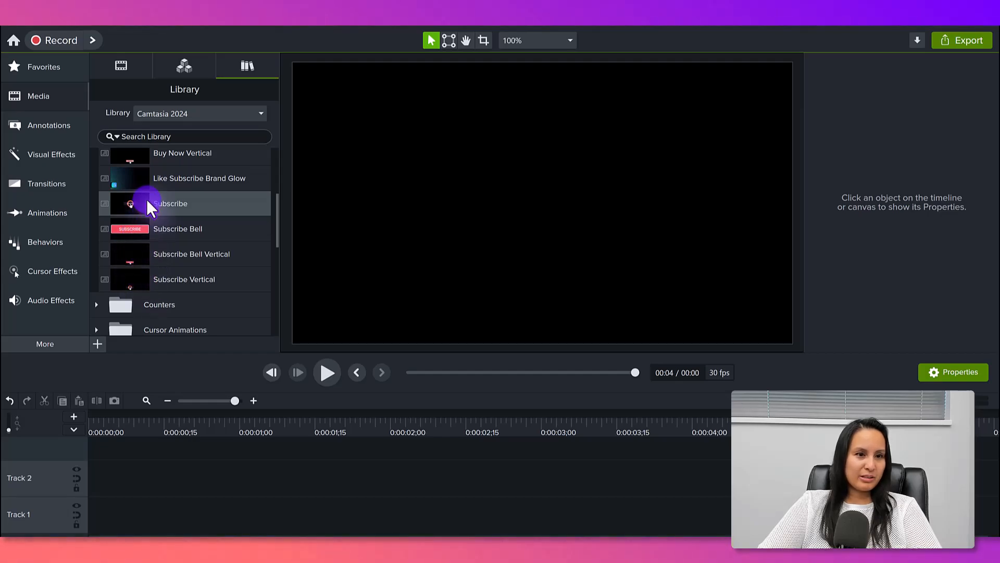
{"action": "left_click_drag", "start_coordinate": [170, 258], "coordinate": [99, 469]}
{"action": "left_click", "coordinate": [326, 372]}
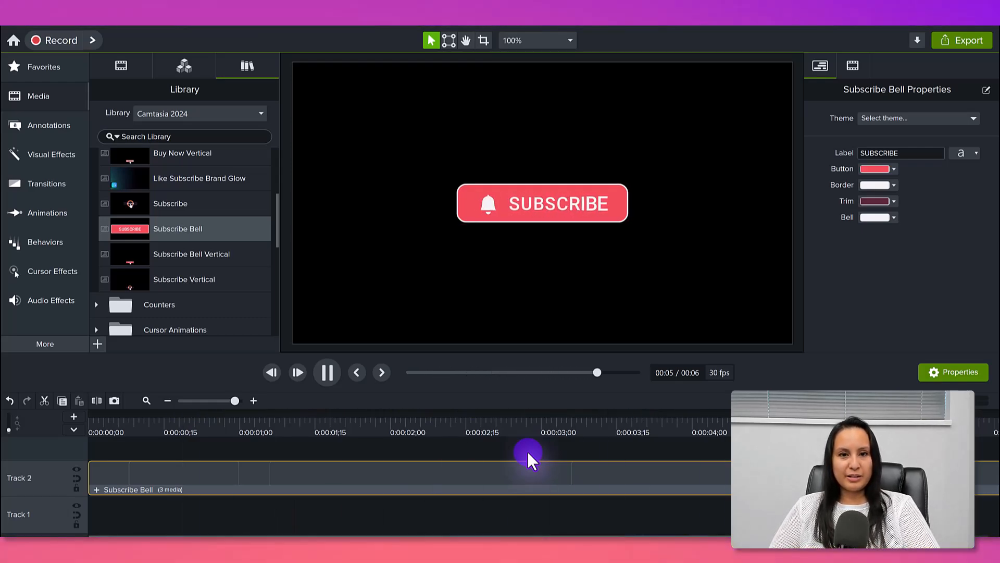
Step: Scrub through the Subscribe Bell clip to examine its text animation, and return to the Channel Kit assets in the library
{"action": "left_click", "coordinate": [124, 433]}
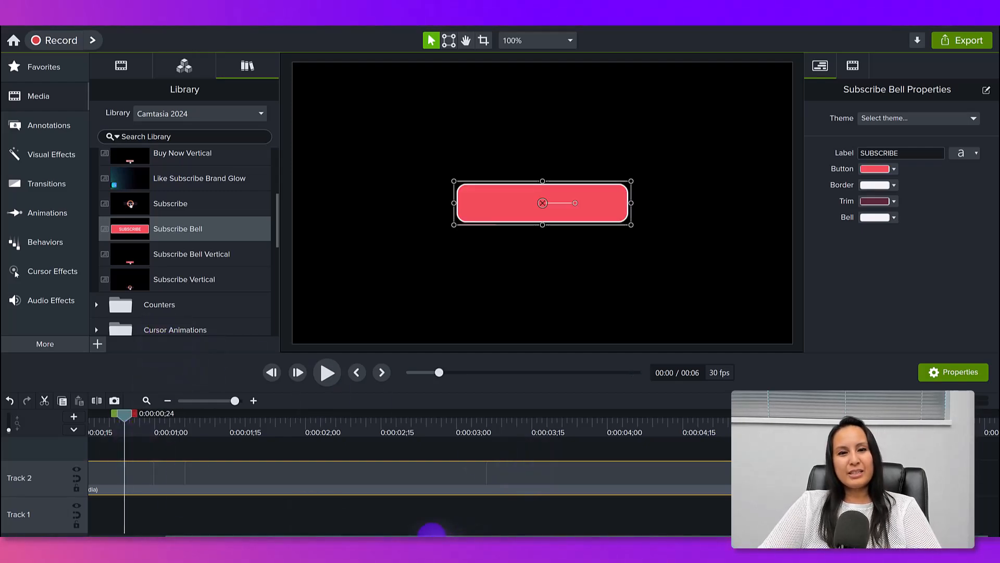
{"action": "left_click_drag", "start_coordinate": [307, 422], "coordinate": [230, 428]}
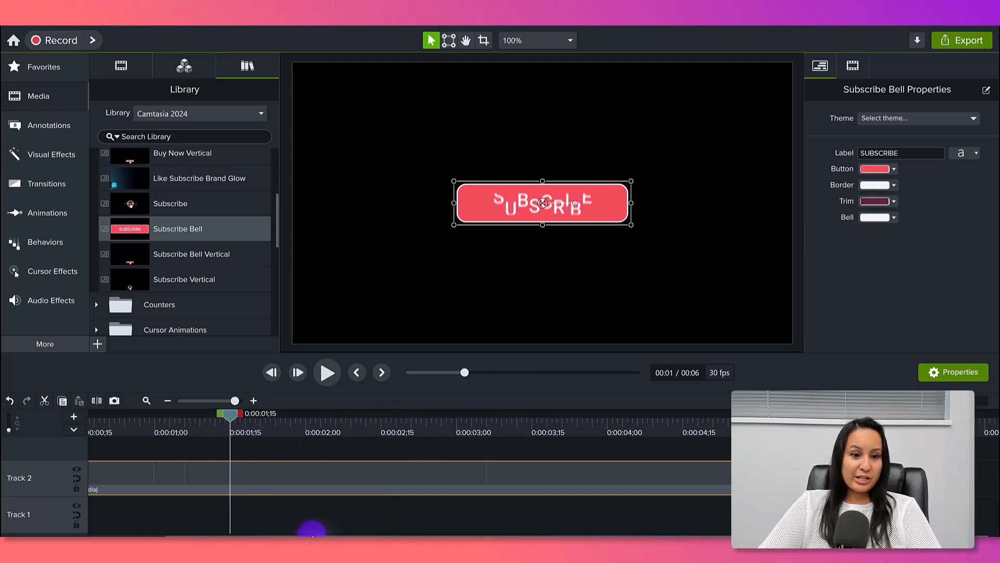
{"action": "left_click_drag", "start_coordinate": [312, 534], "coordinate": [139, 531]}
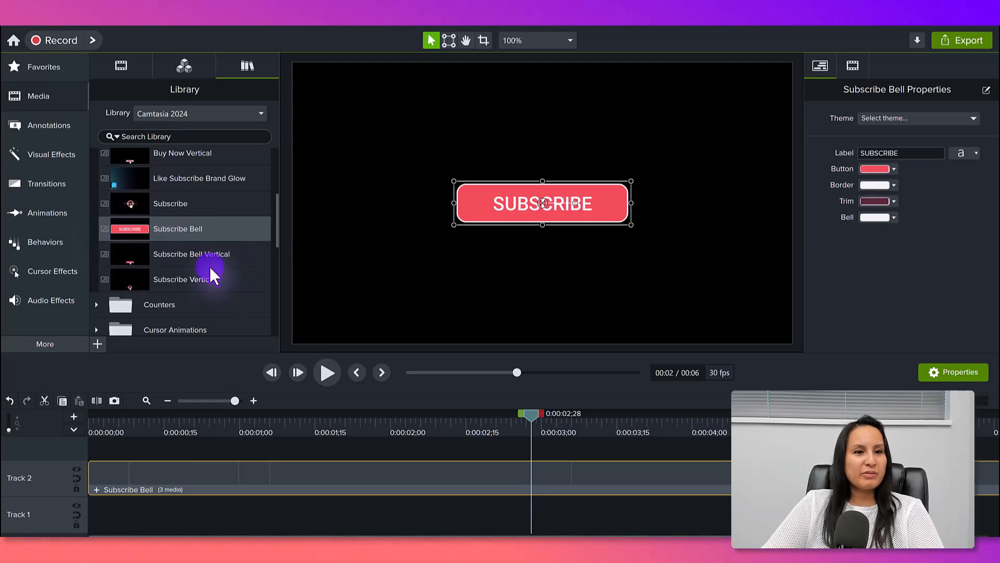
{"action": "scroll", "coordinate": [213, 268], "scroll_direction": "up", "scroll_amount": 3}
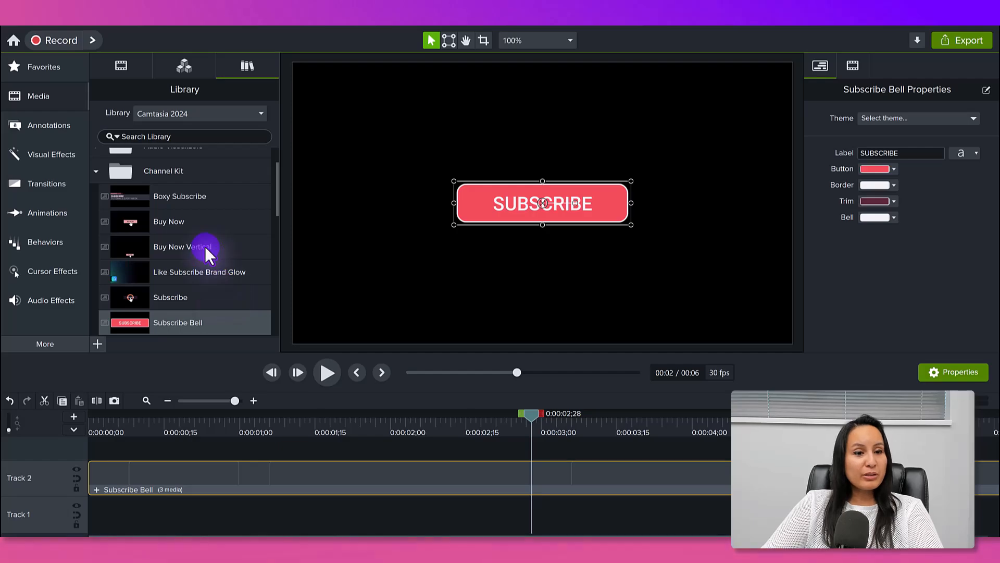